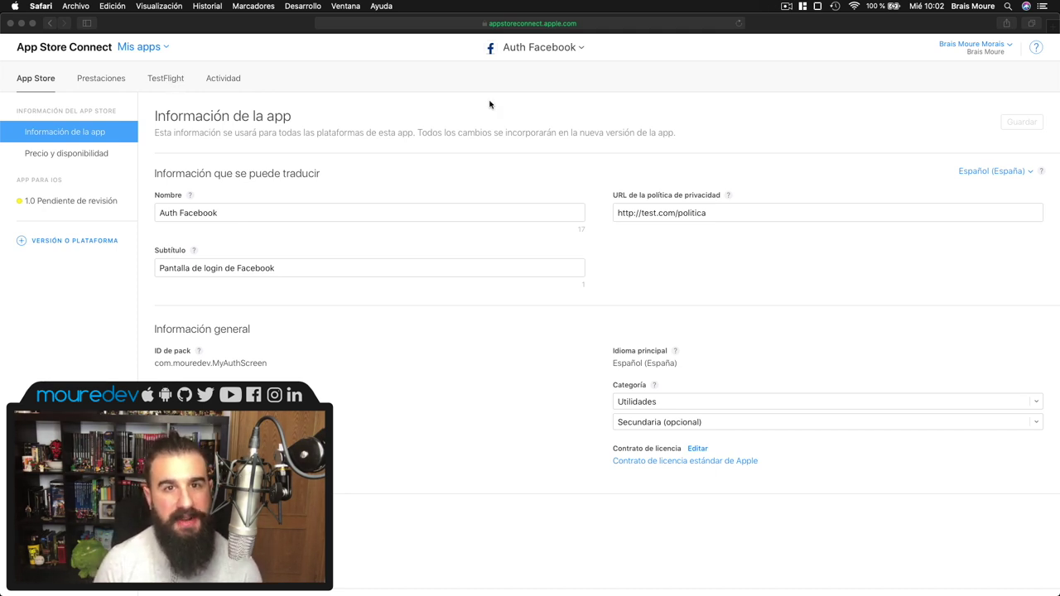
Step: Open Auth Facebook's TestFlight builds, dismiss the what's-new notice, and inspect build 1's warning
click(166, 81)
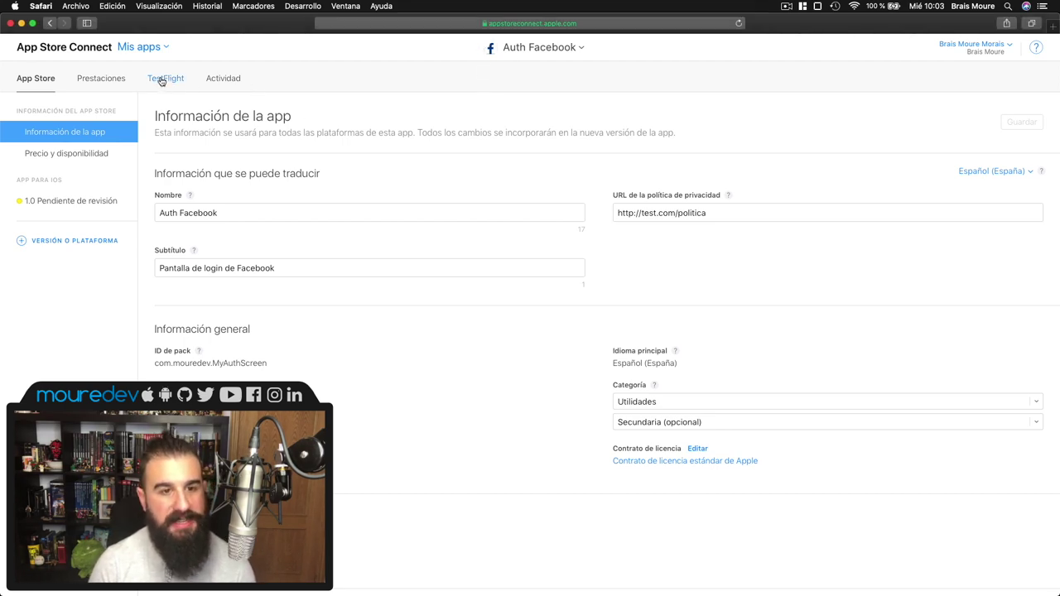
click(165, 80)
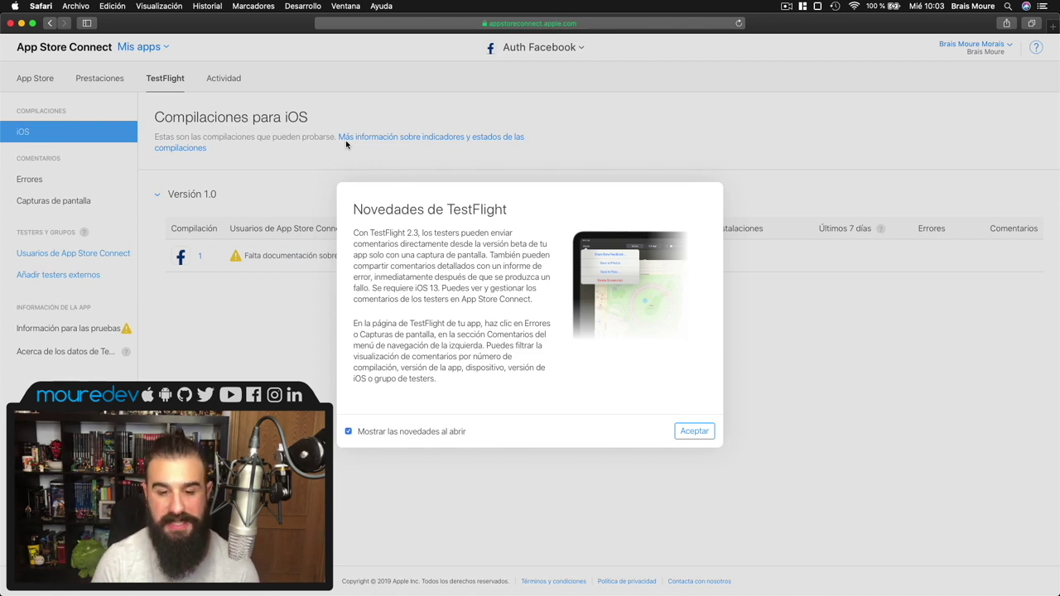
click(684, 432)
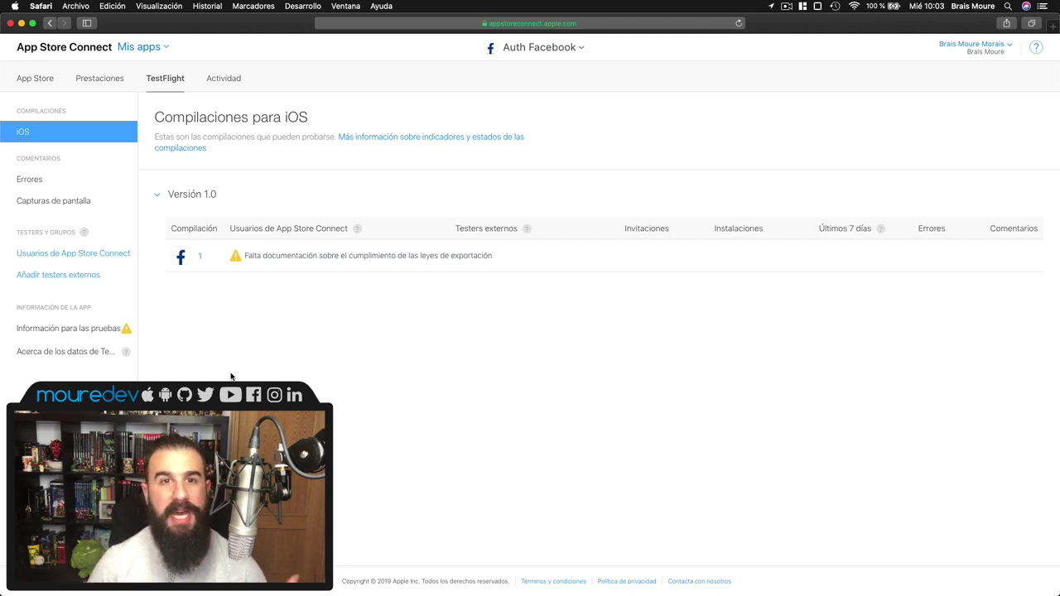
click(236, 259)
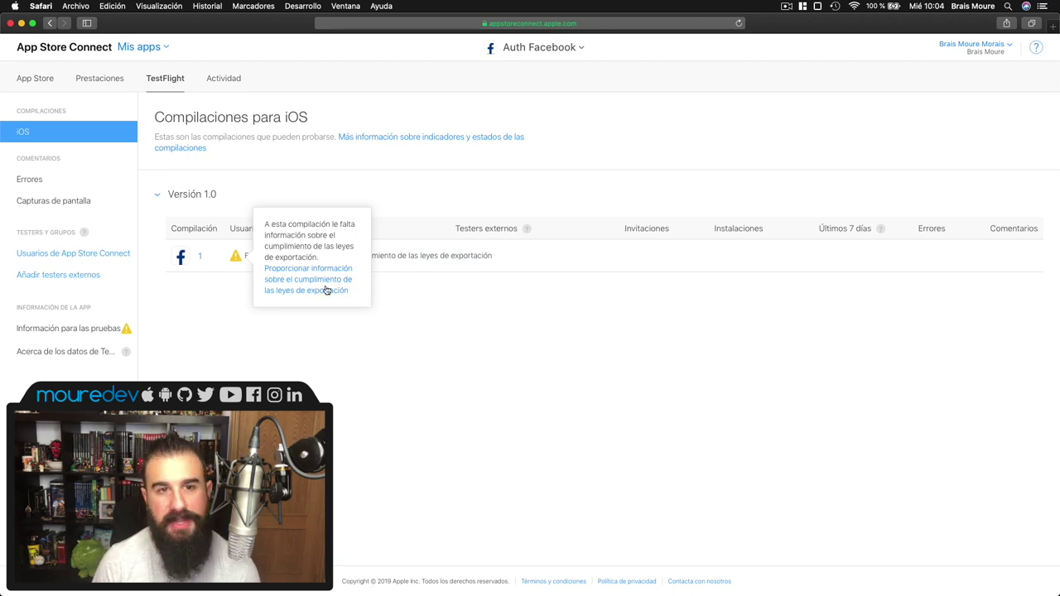
Step: Answer 'No' to the build 1 encryption question and start internal testing
click(324, 289)
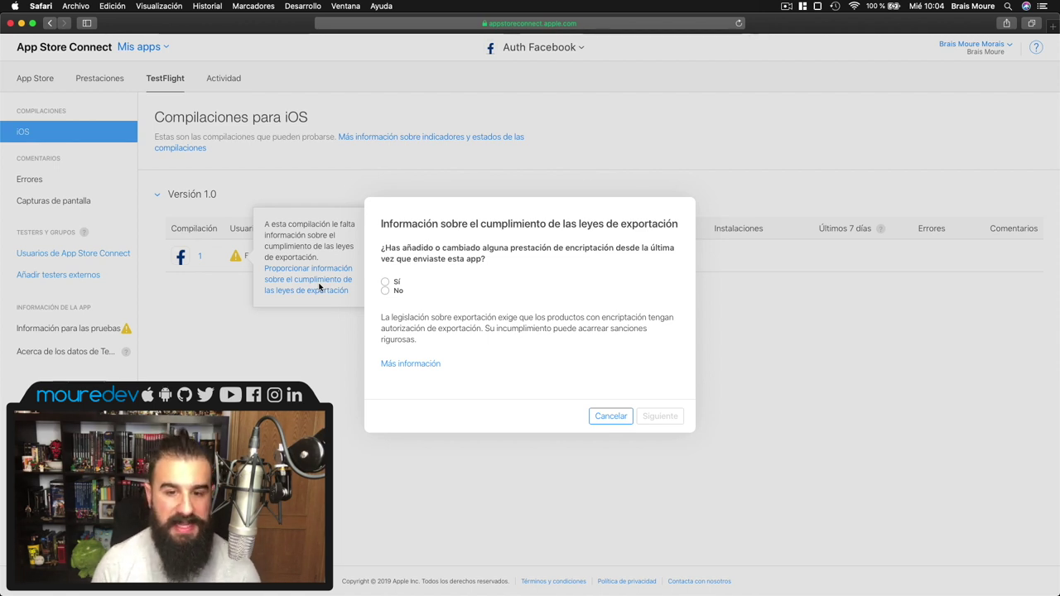
click(384, 291)
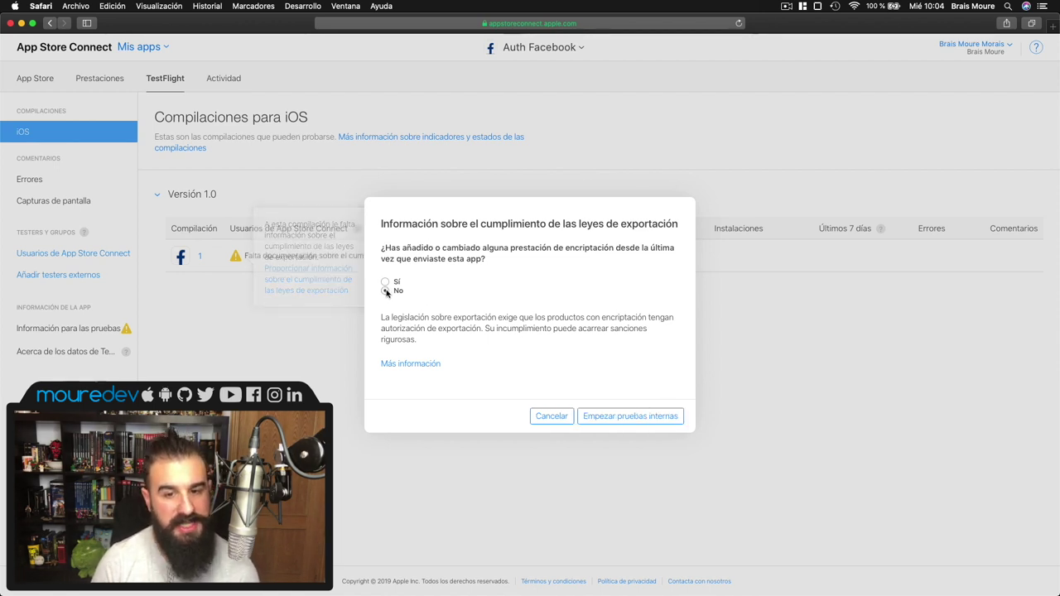
click(604, 417)
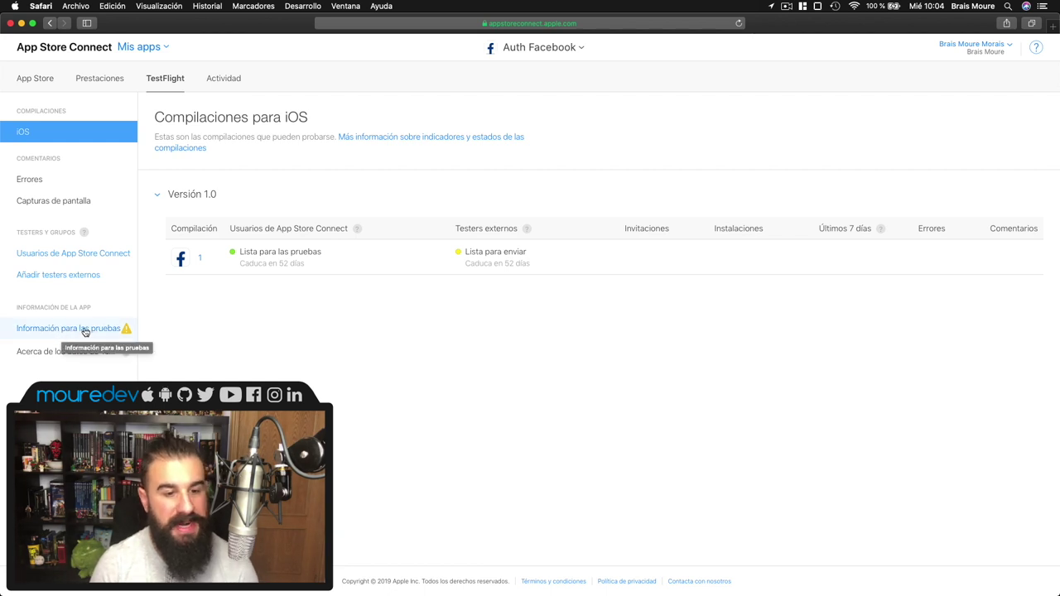
Step: Enter beta description 'Esta es la descripción de mi app para probadores.' and the feedback e-mail
click(116, 332)
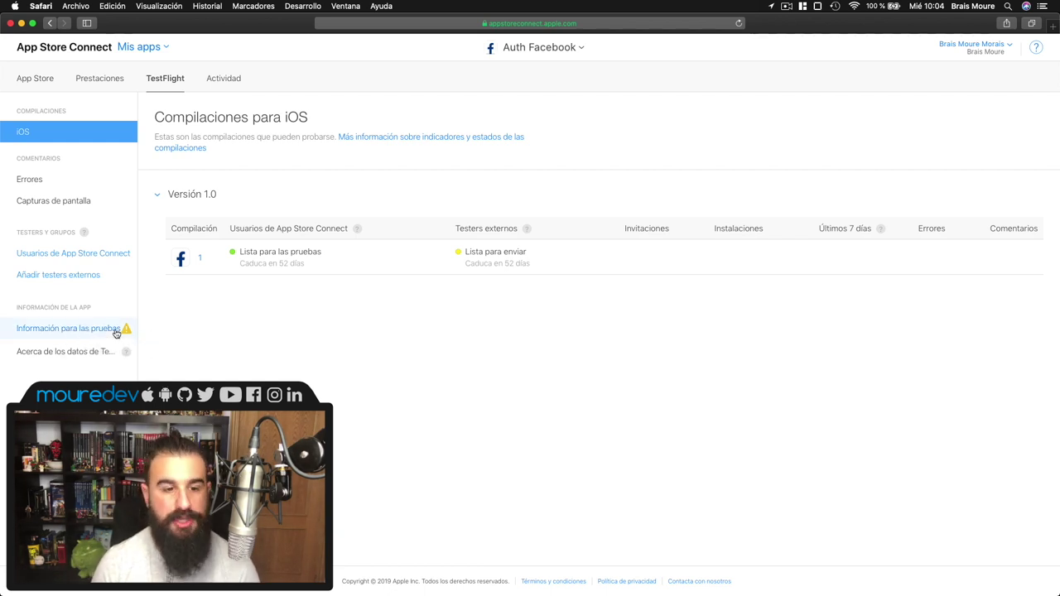
scroll(514, 334, down, 4)
scroll(515, 335, down, 3)
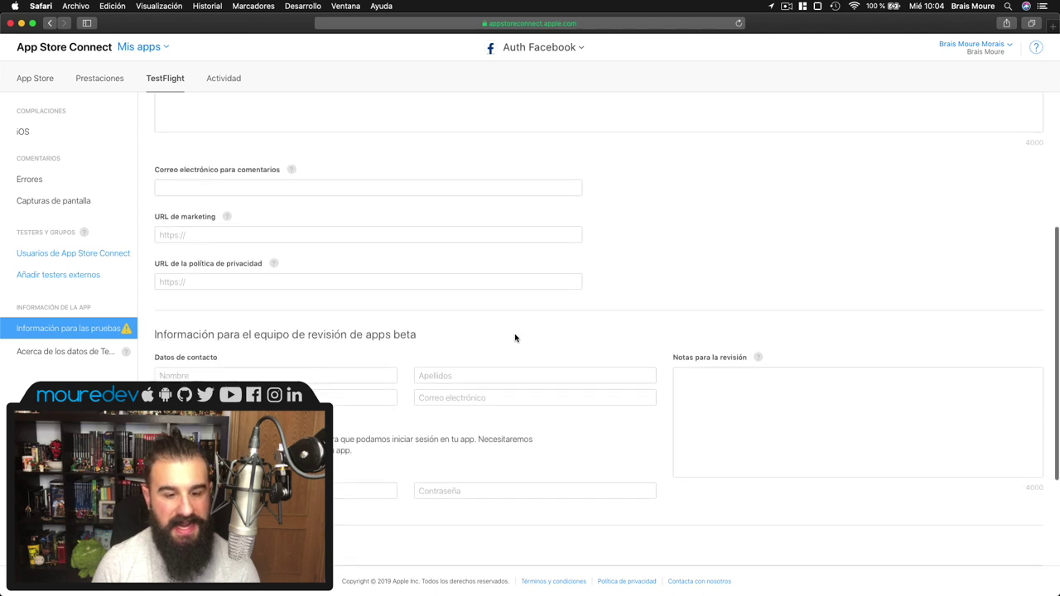
scroll(513, 335, down, 3)
scroll(464, 333, up, 10)
click(424, 329)
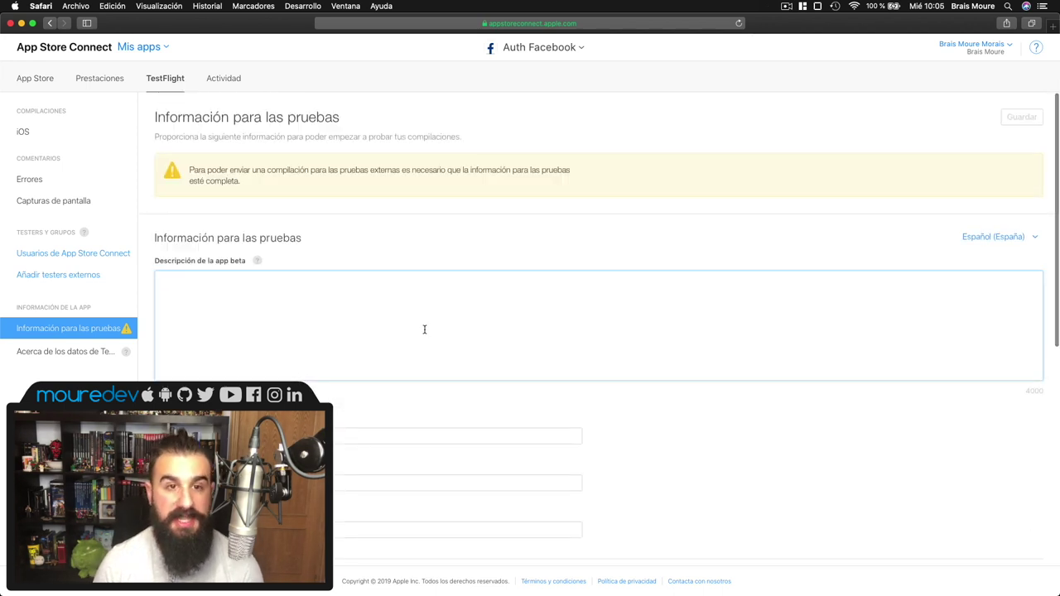
text(E)
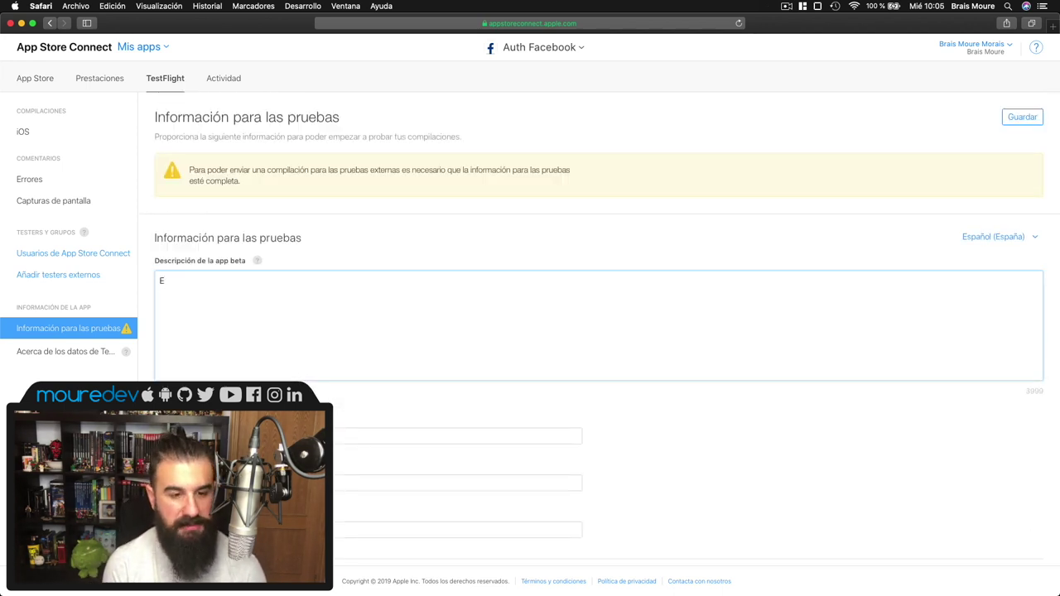
key(super+v)
key(Tab)
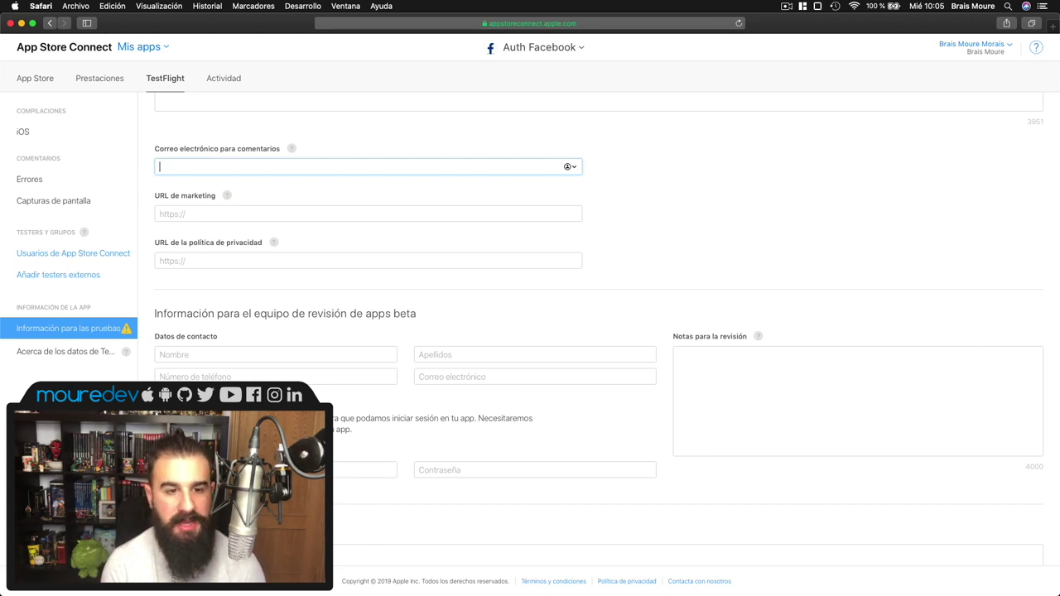
key(Tab)
Step: Go through the privacy policy and review contact fields, then save the test information
click(303, 254)
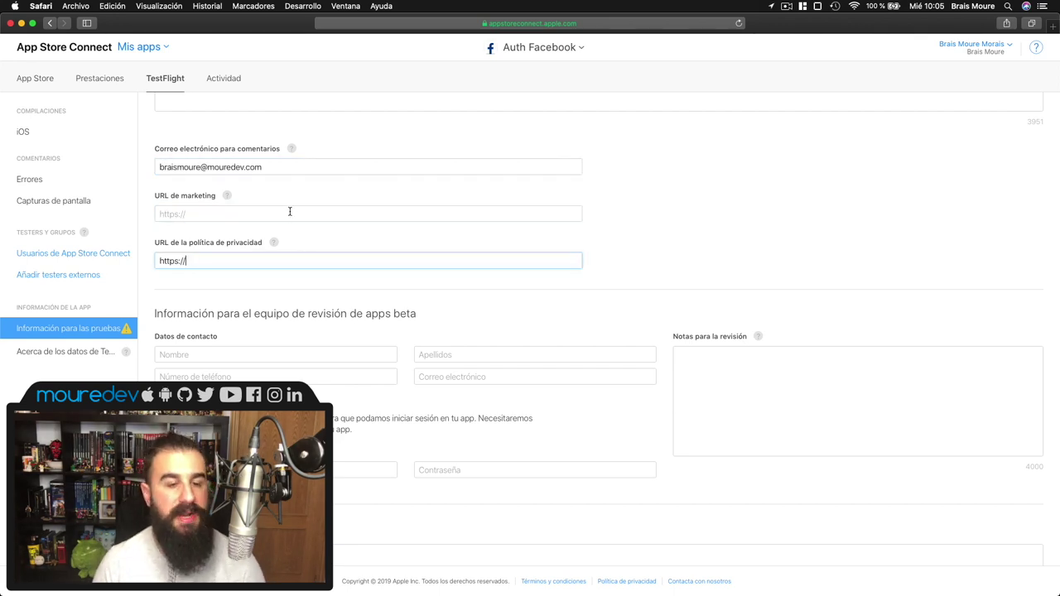
scroll(315, 266, down, 1)
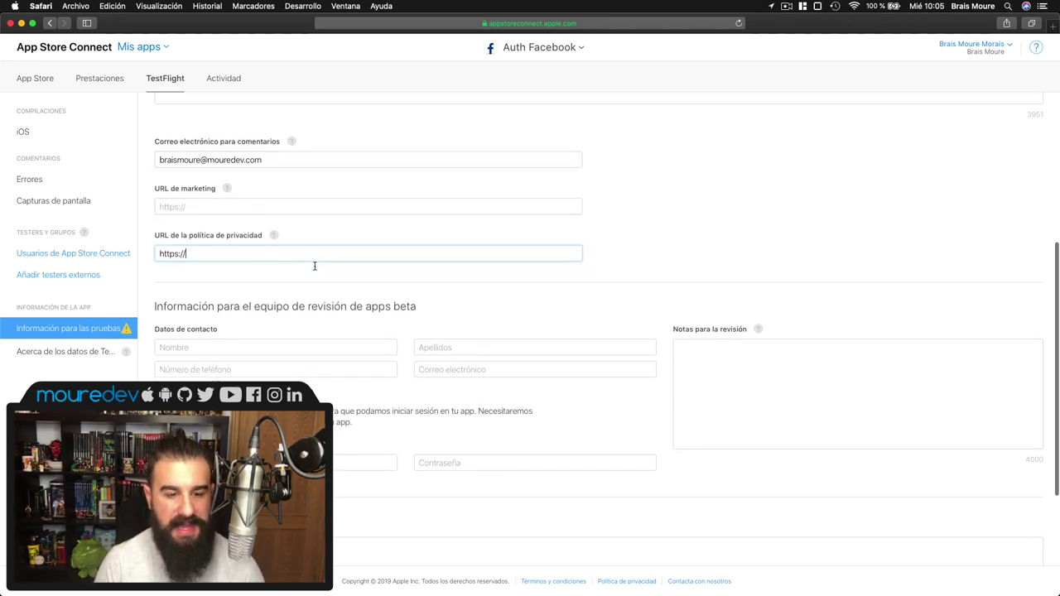
scroll(315, 265, down, 3)
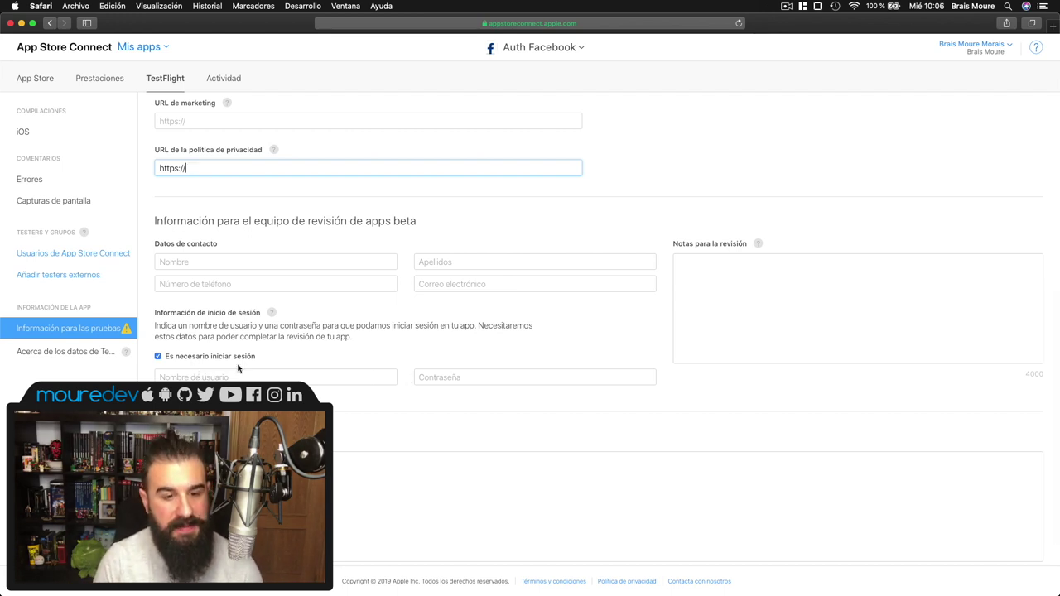
click(455, 284)
click(295, 284)
scroll(877, 190, up, 10)
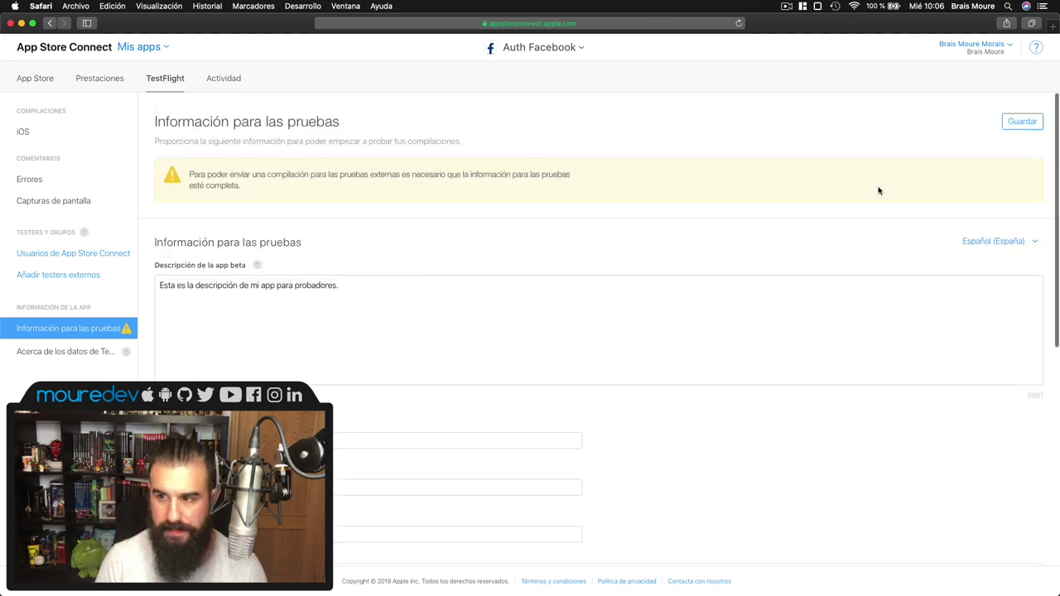
click(1027, 120)
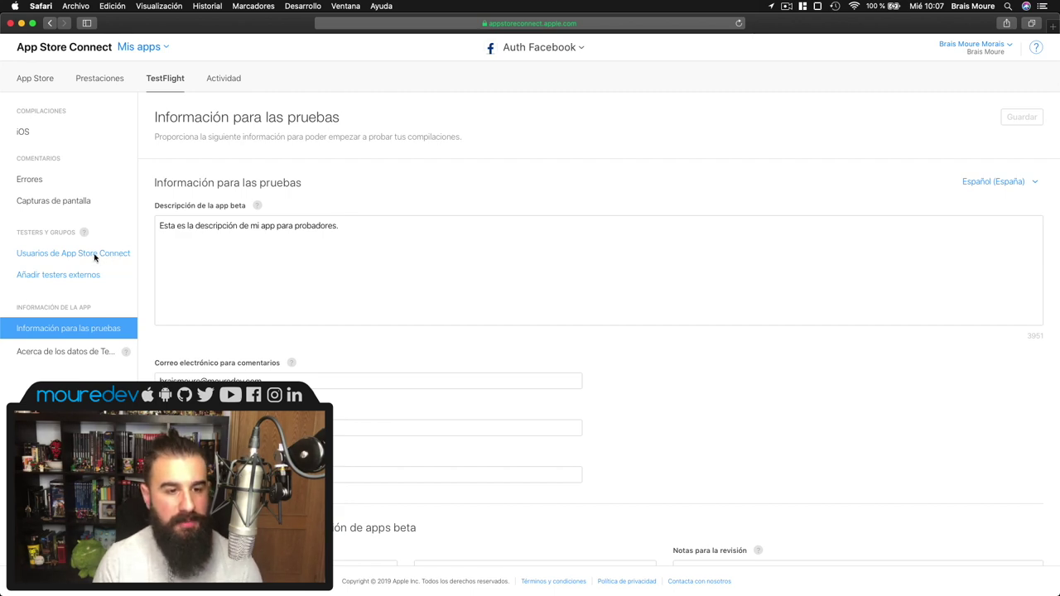
click(94, 257)
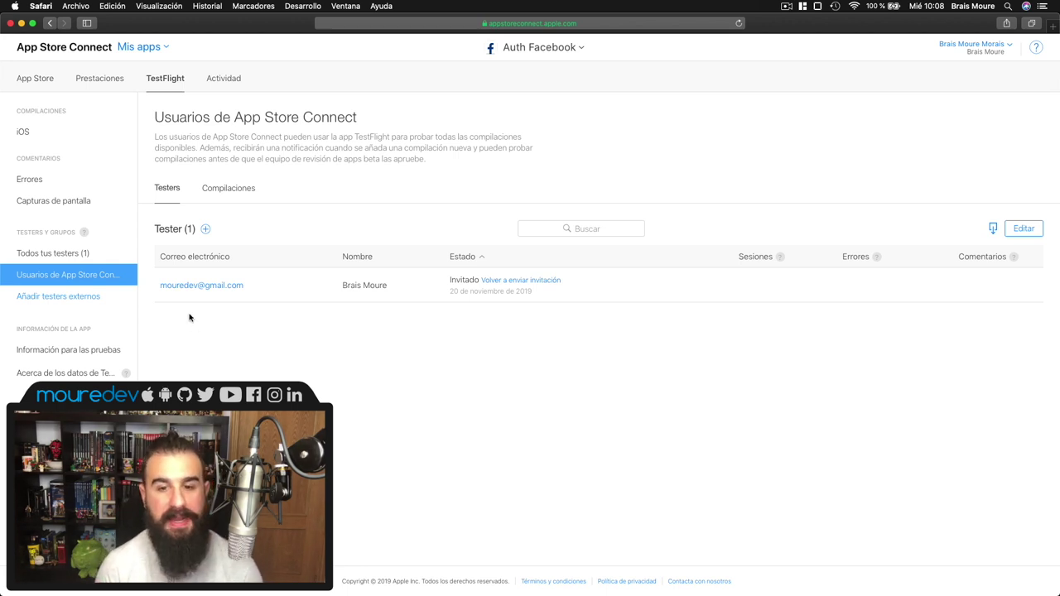
mouse_move(492, 299)
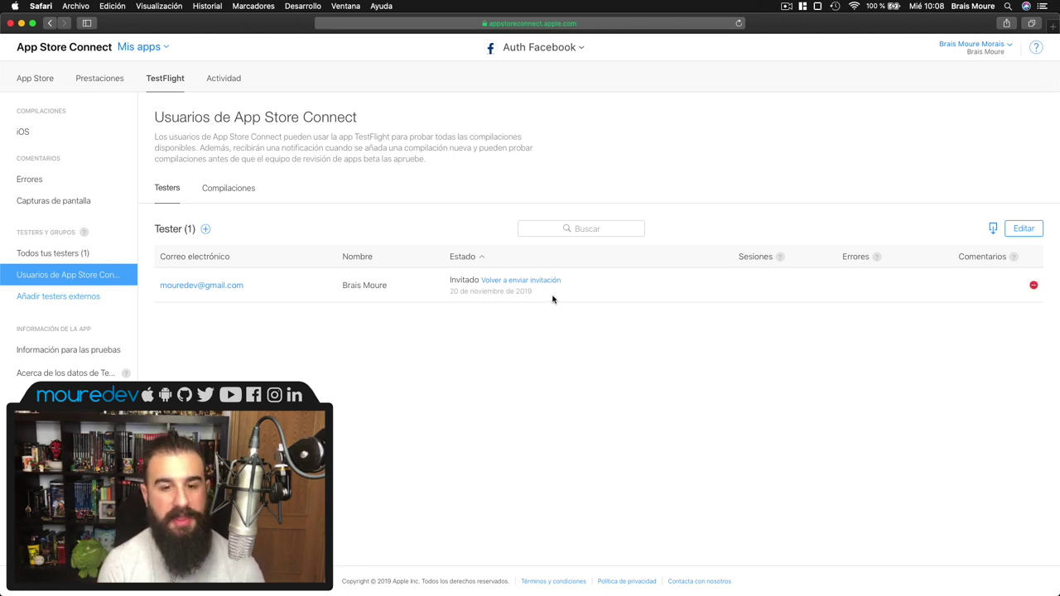
click(228, 188)
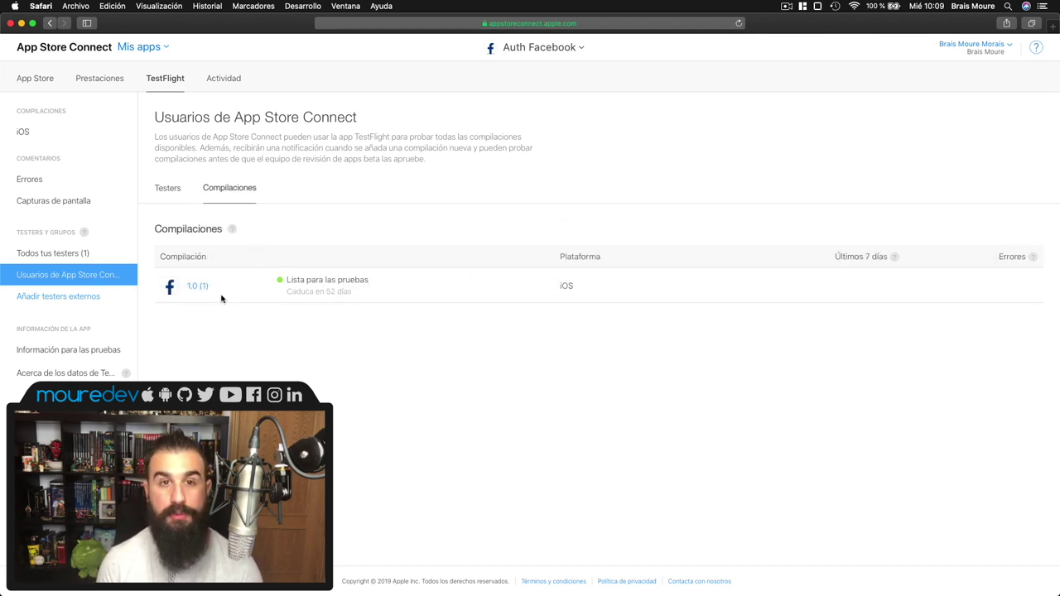
click(169, 190)
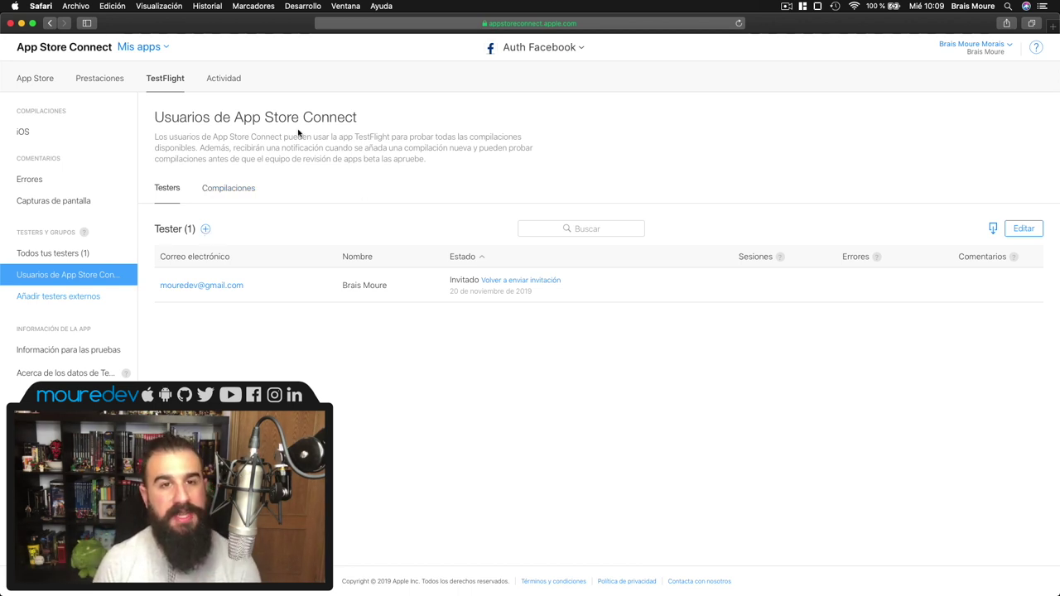
click(152, 48)
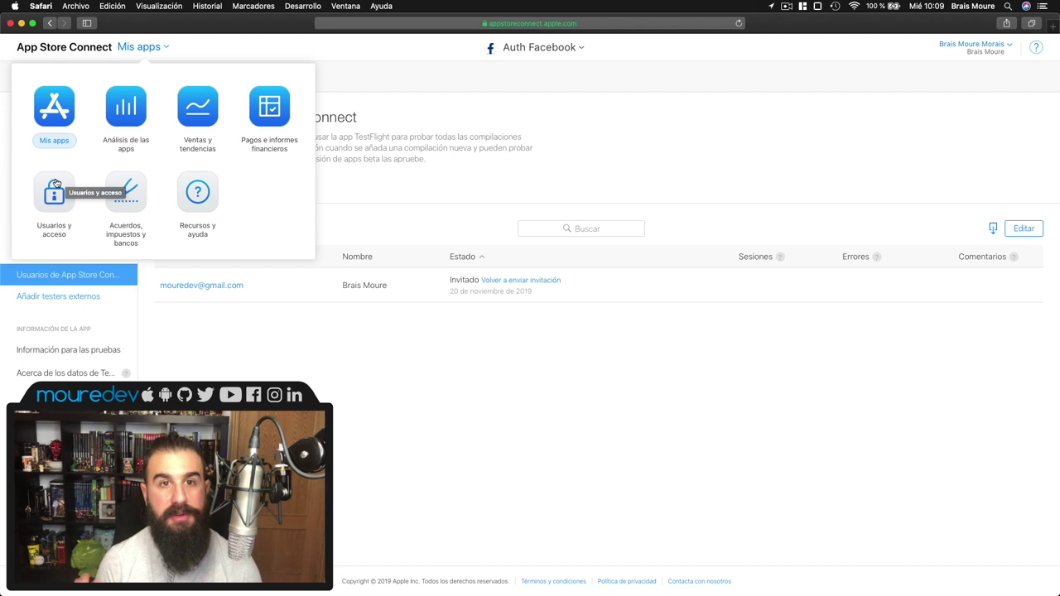
click(391, 193)
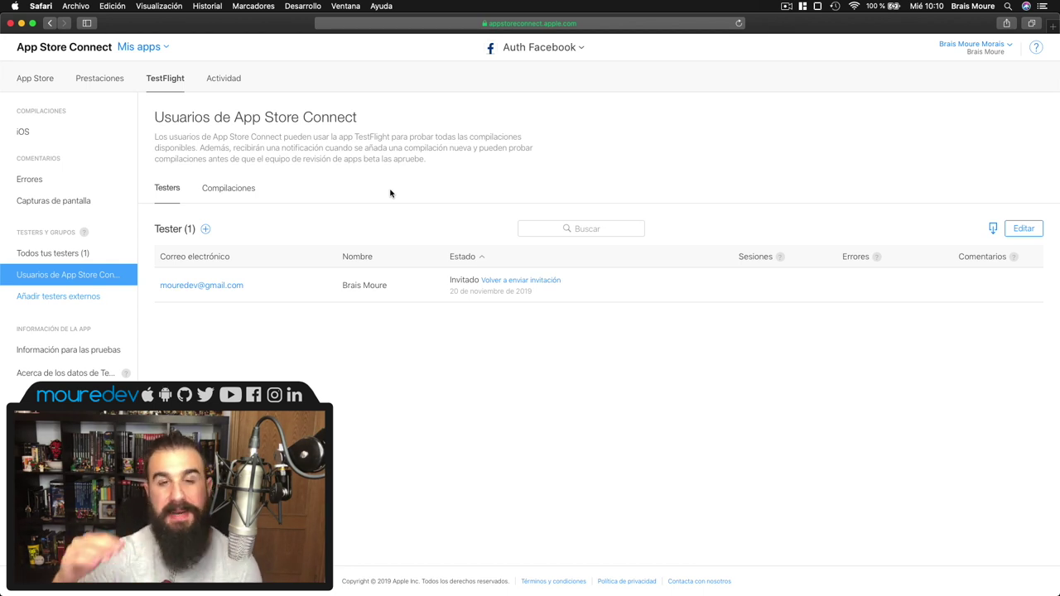
Step: Create an external tester group named 'Probadores Externos'
click(94, 300)
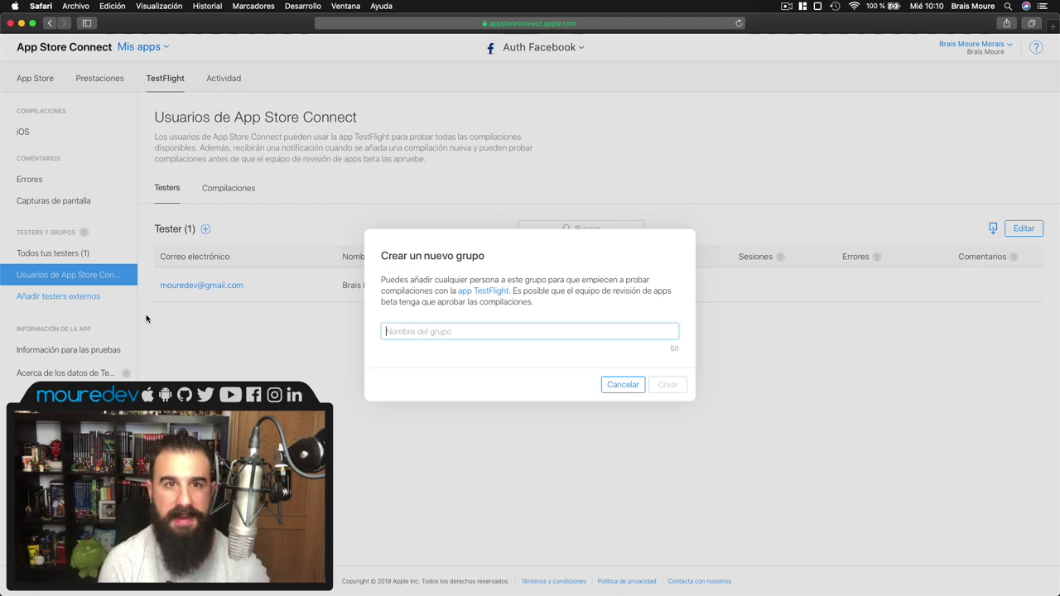
text(Proba)
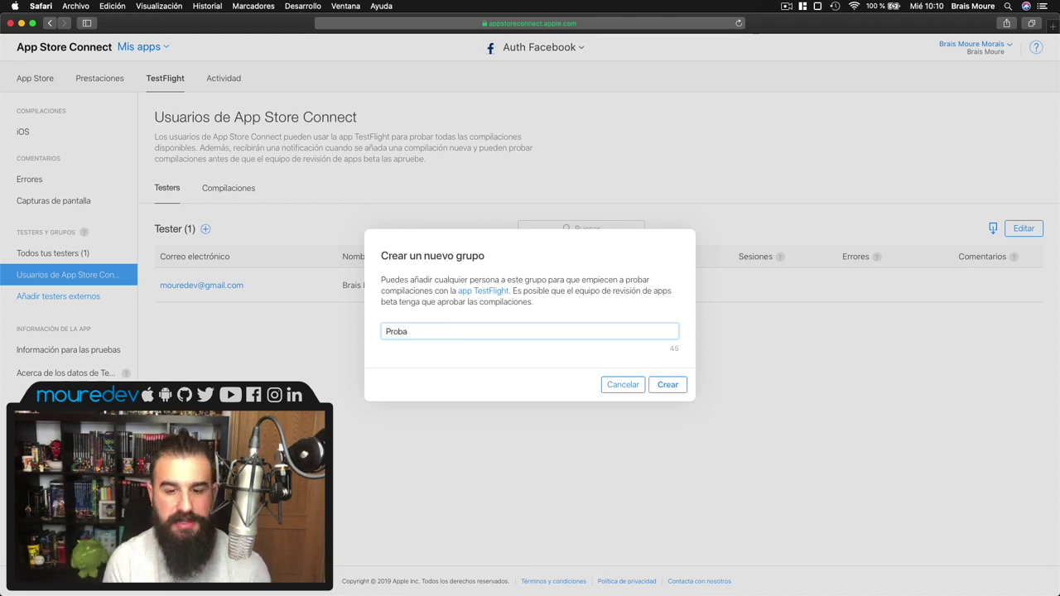
text(dores Externos)
click(677, 385)
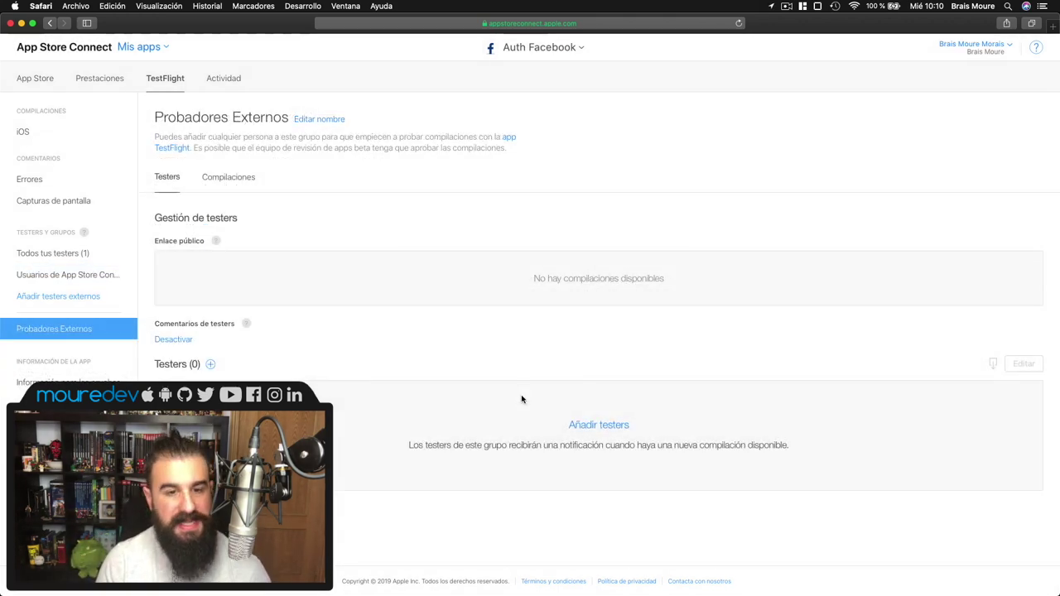
Step: Add a new tester to the group with their e-mail, first name and last name
click(211, 366)
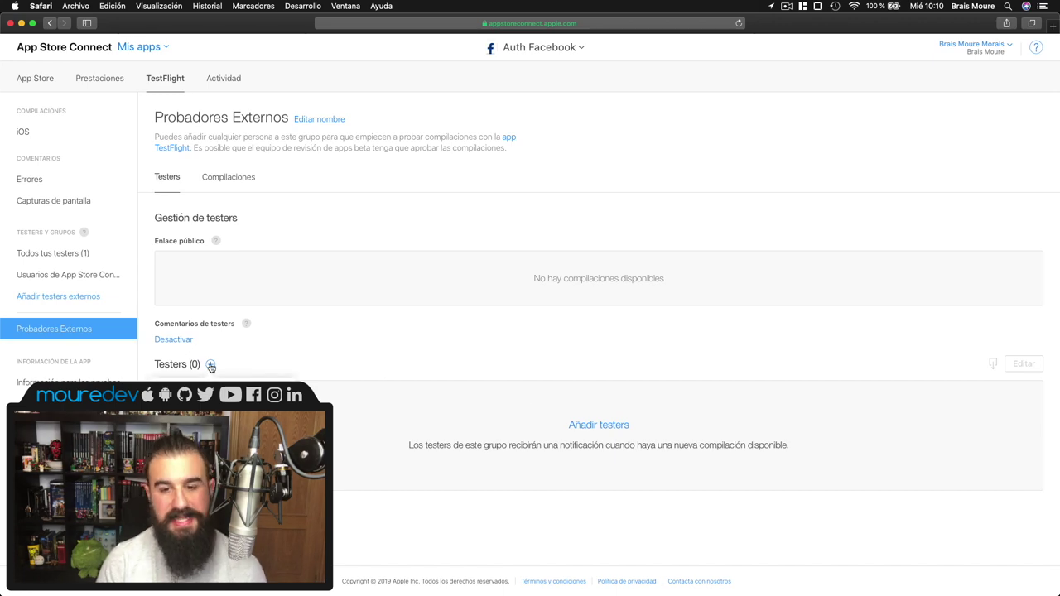
click(240, 391)
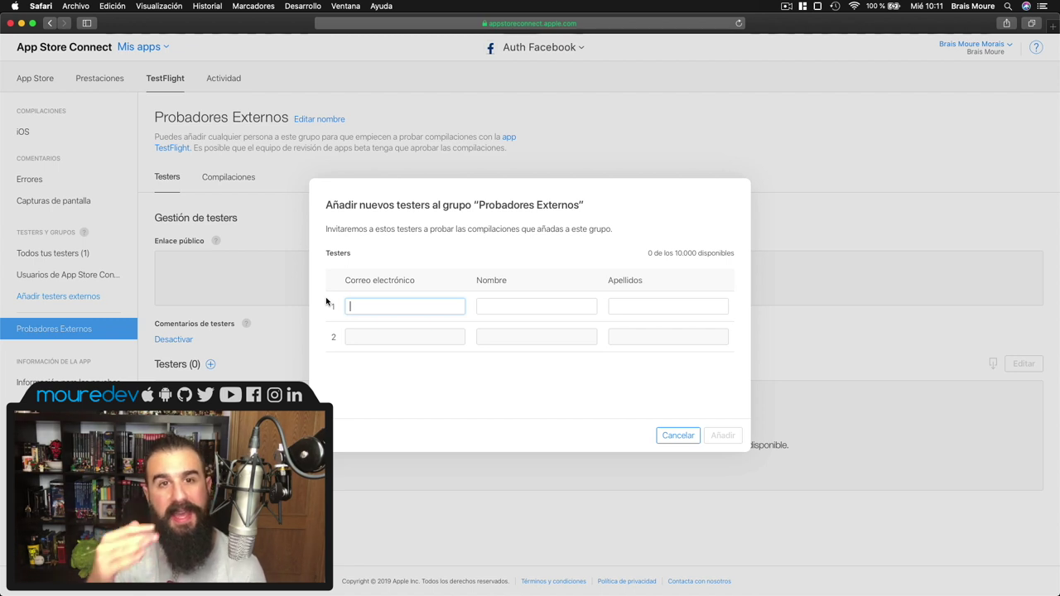
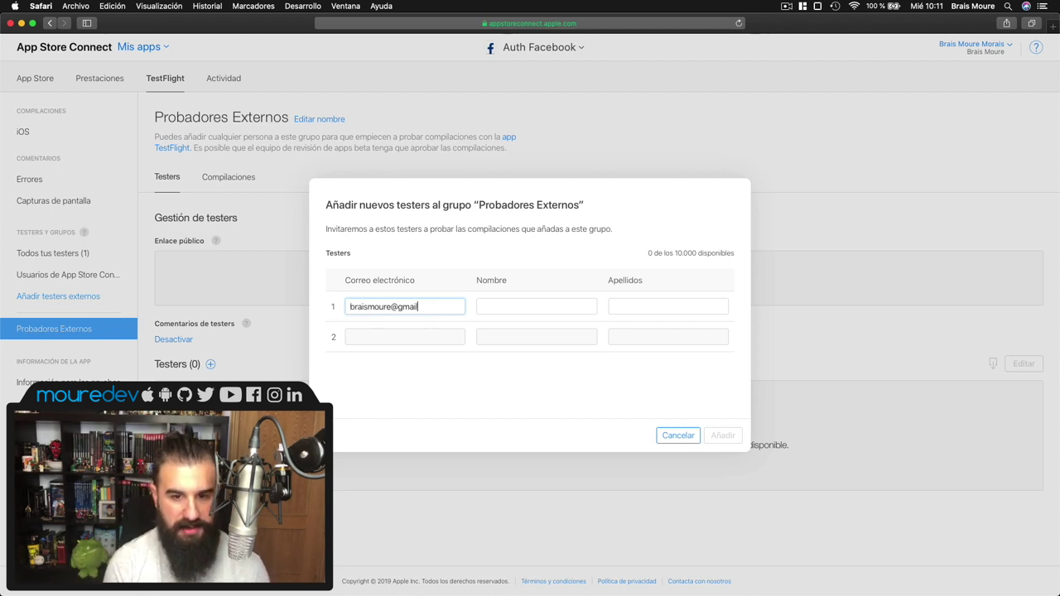
key(Tab)
text(Brais)
key(Tab)
text(M)
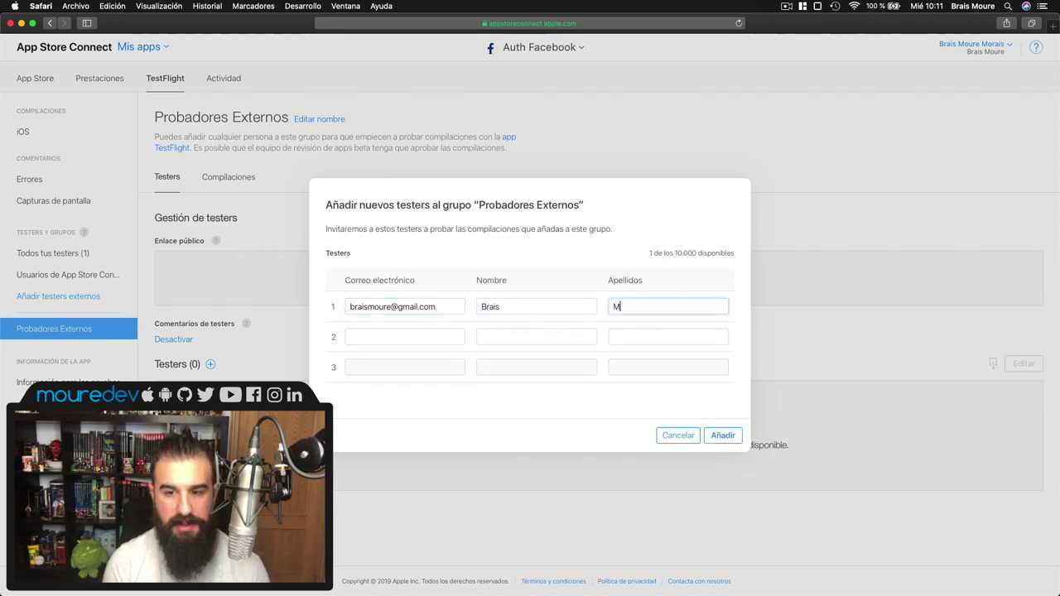
text(oure)
click(723, 436)
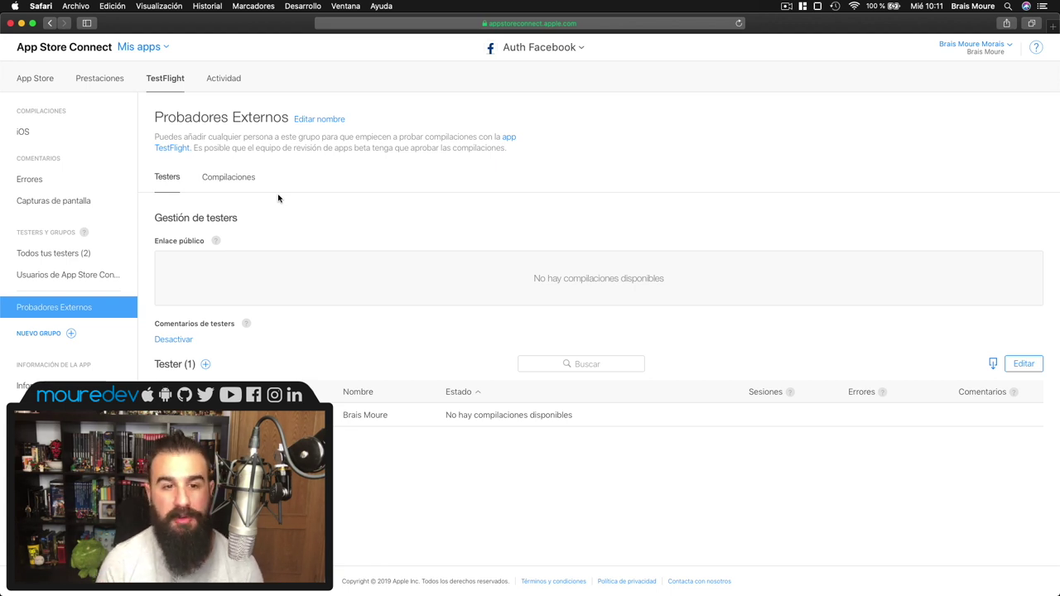
Step: Select build 1 to add to the Probadores Externos group
click(234, 179)
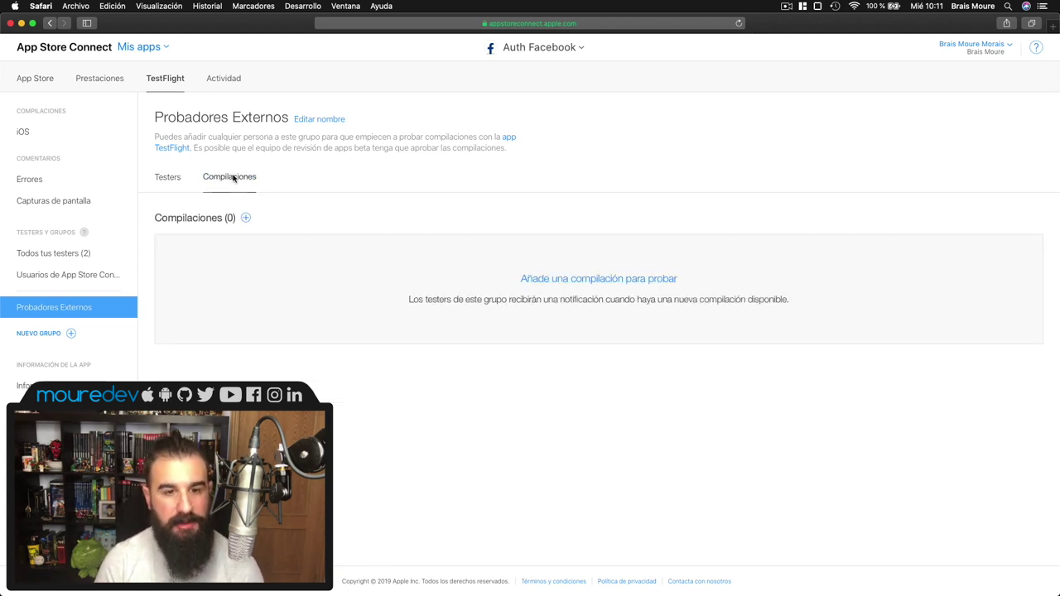
click(247, 219)
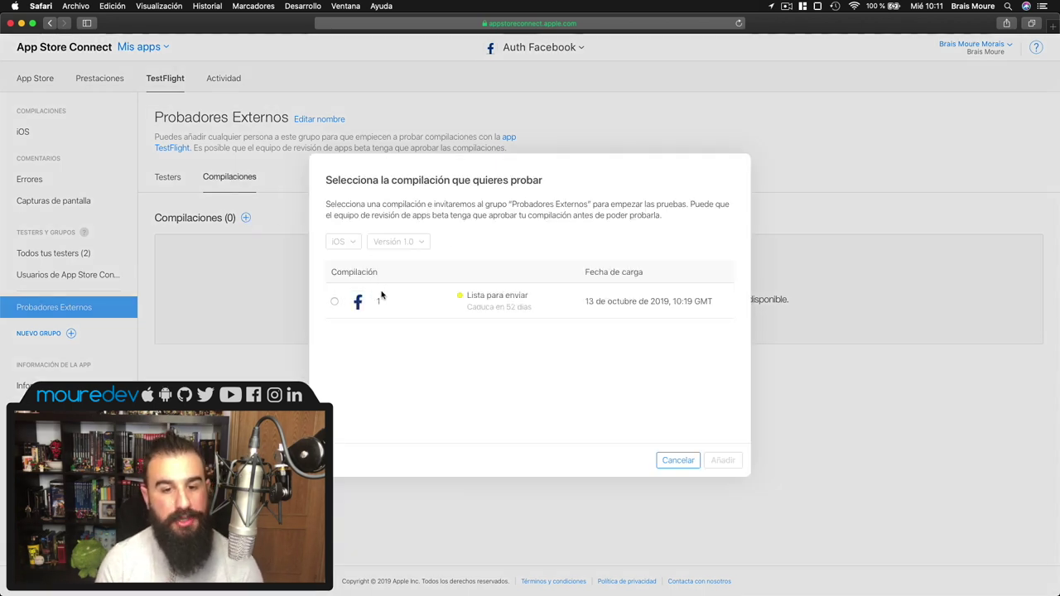
click(334, 302)
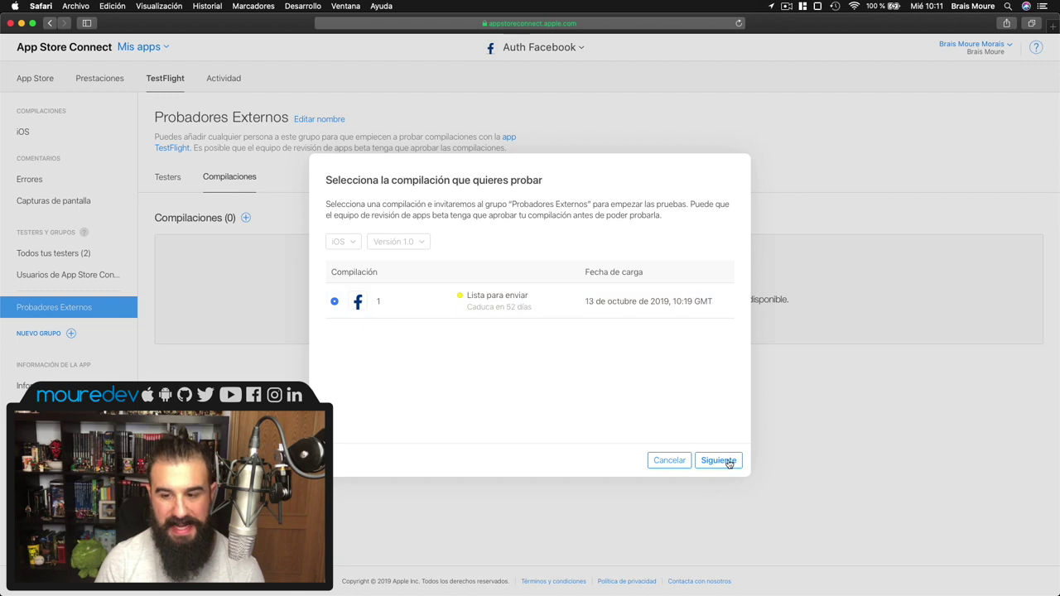
click(718, 460)
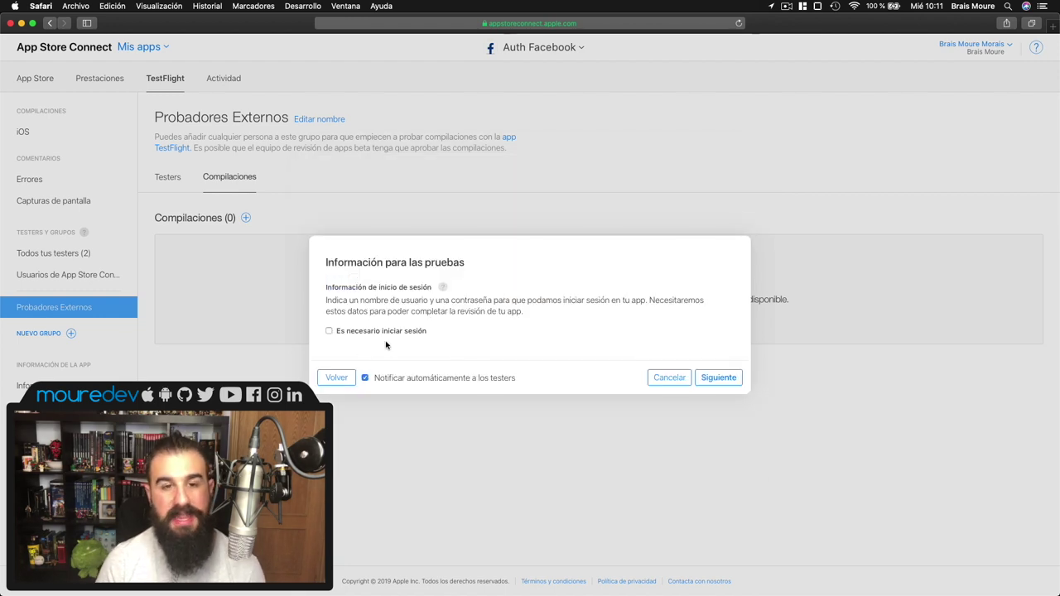
click(712, 383)
Step: Enter test note 'Este es un comentario de prueba' and submit the build for beta review
click(521, 313)
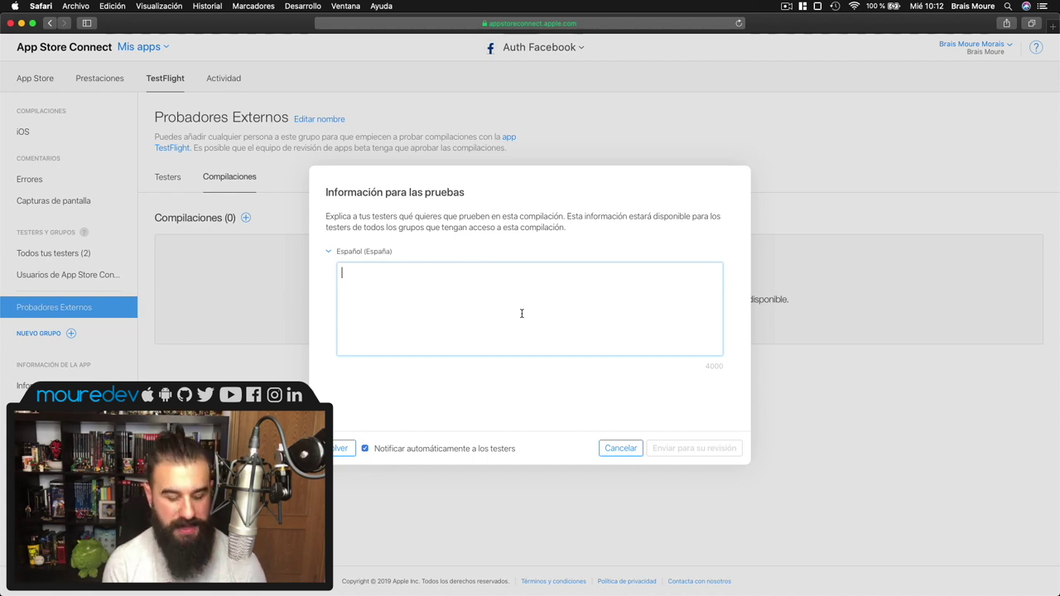
text(Este es un comentario de prueba)
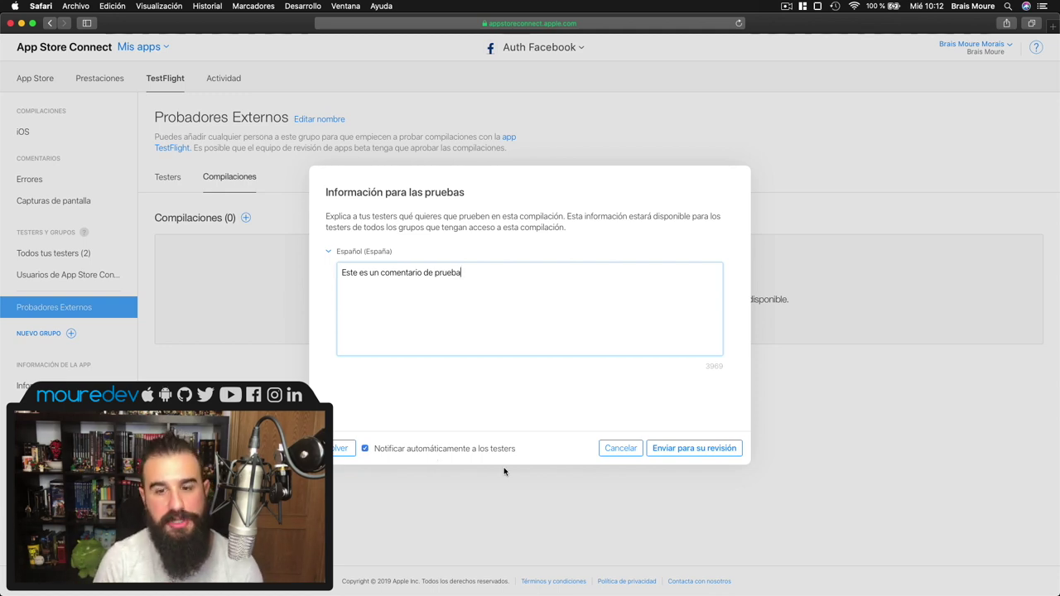
click(694, 448)
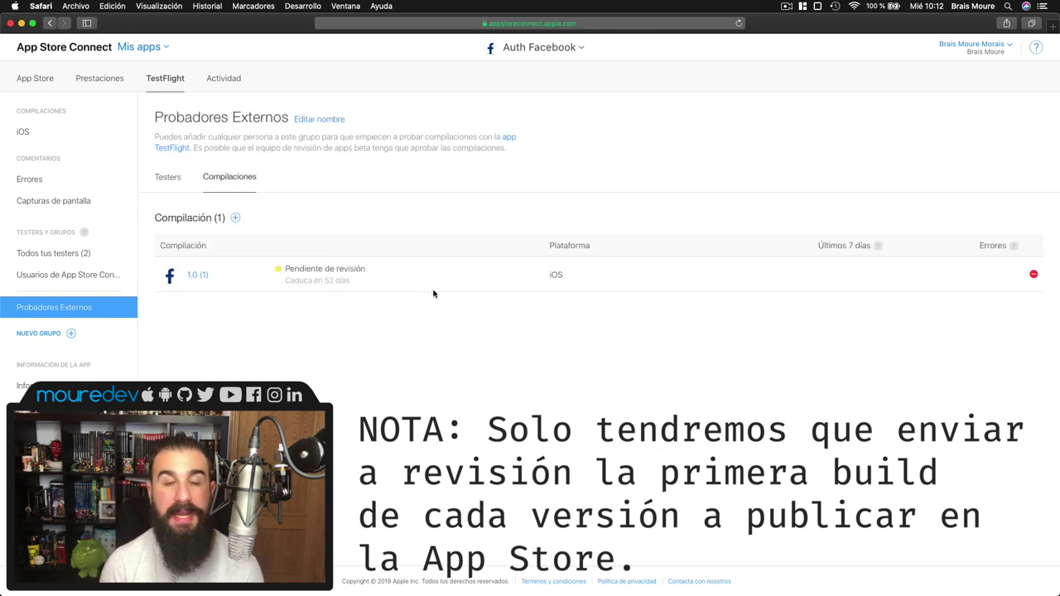
click(168, 178)
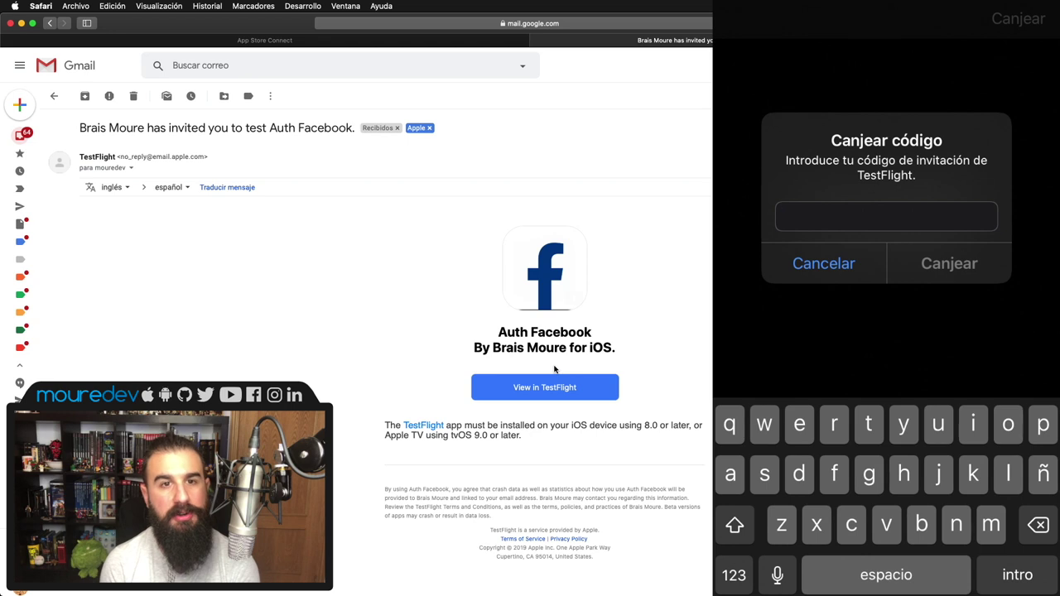
Step: Open the invitation e-mail's View in TestFlight link to reach the redeem code page
click(519, 396)
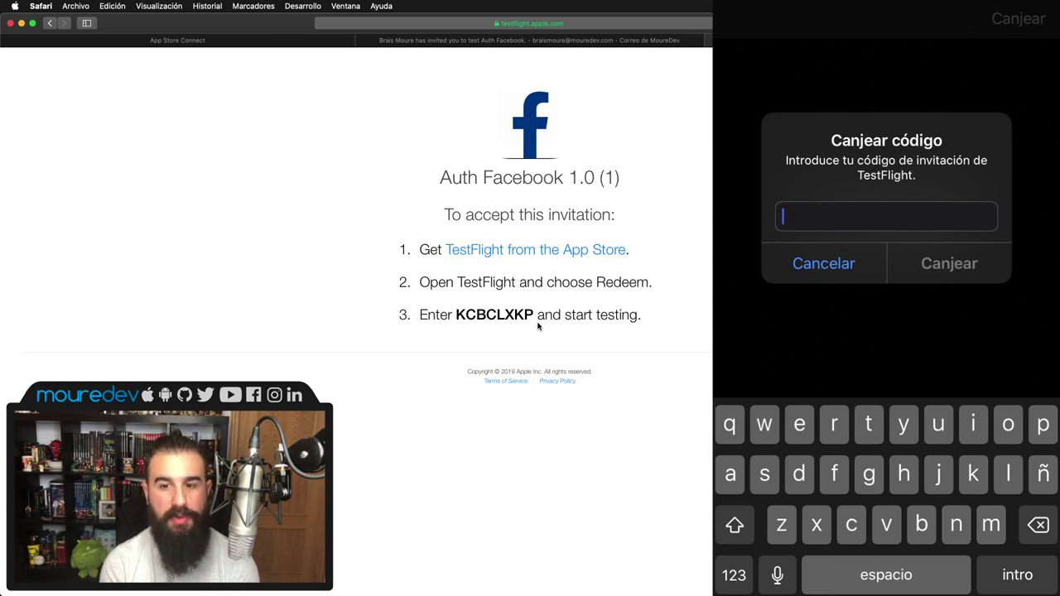
Step: Copy the invitation code from the web page and redeem it in TestFlight on the iPhone
double_click(489, 315)
click(546, 315)
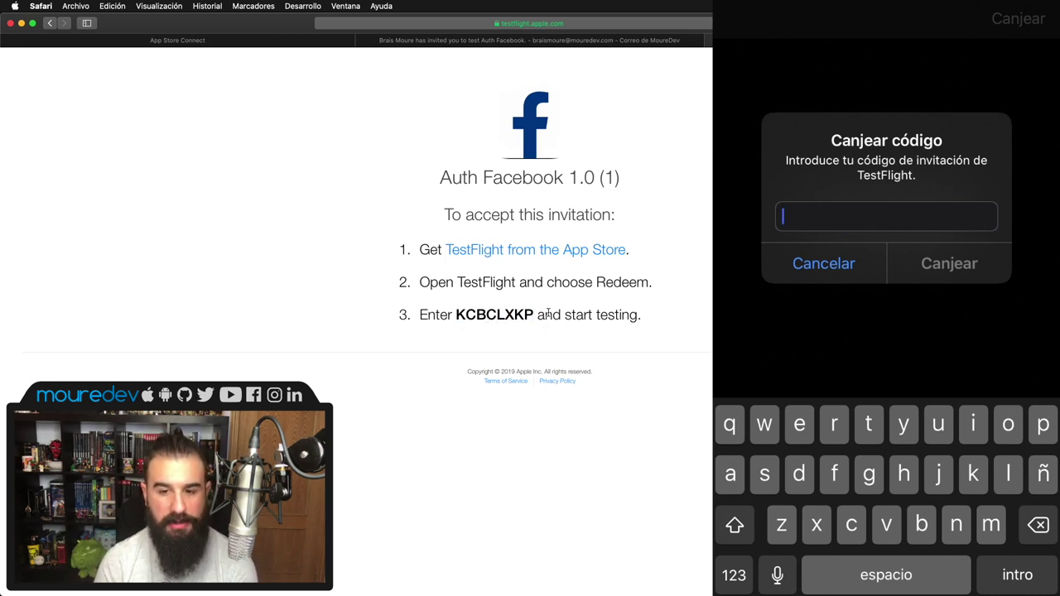
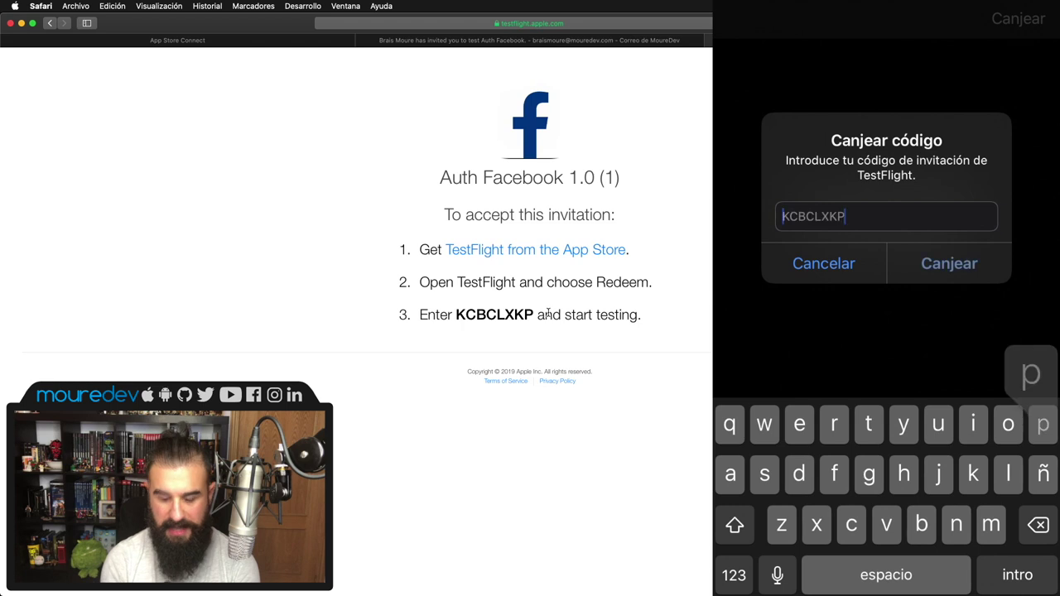
key(Return)
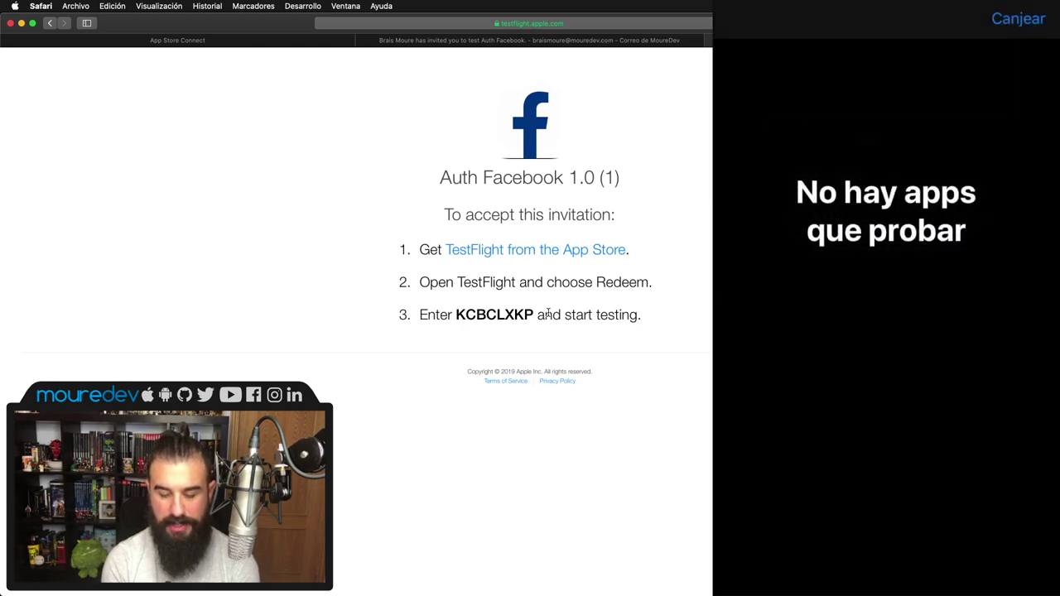